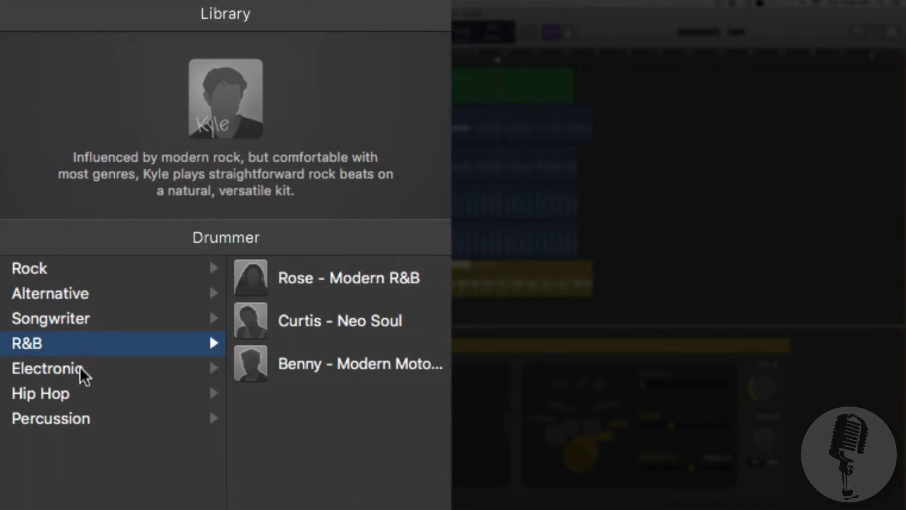
pyautogui.moveTo(80, 415)
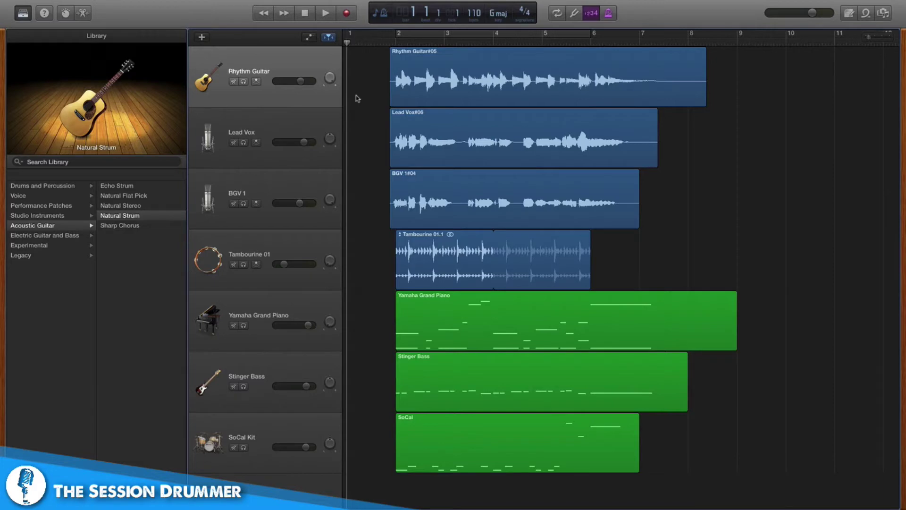
# - Play the song from bar 2, raising the SoCal Kit track's volume slightly, and return the playhead to the start
pyautogui.click(396, 41)
pyautogui.press('space')
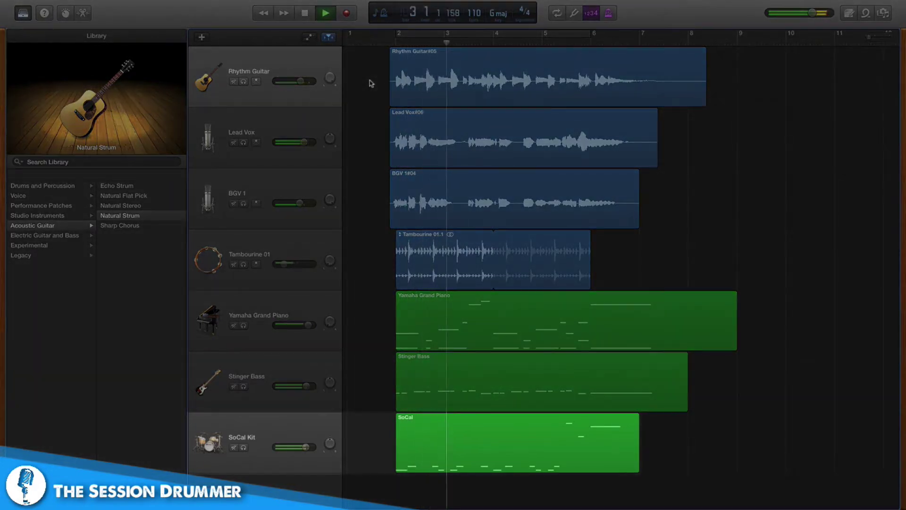
pyautogui.moveTo(306, 447); pyautogui.dragTo(310, 447)
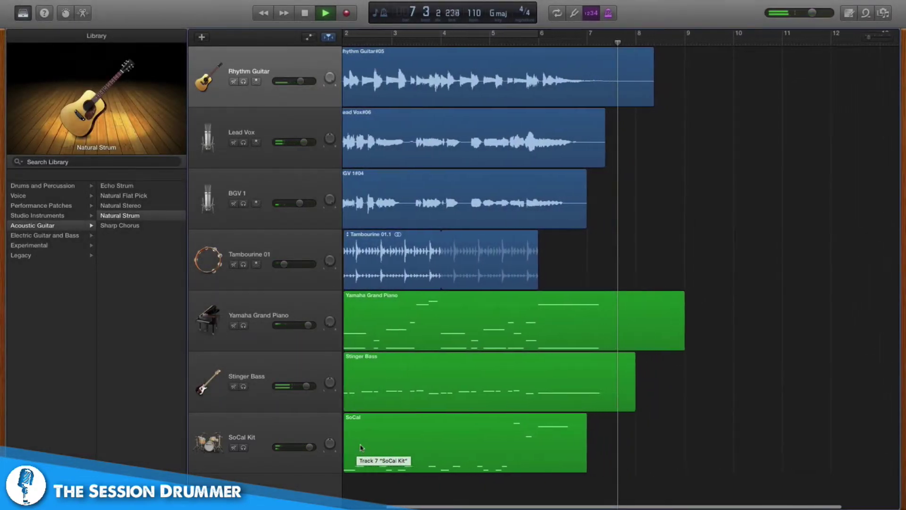
pyautogui.press('space')
pyautogui.press('Return')
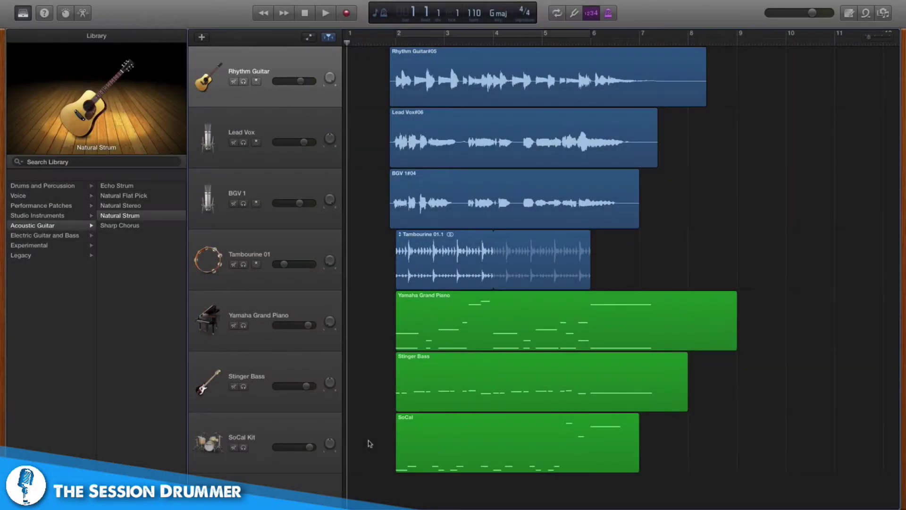
# - Mute the SoCal Kit track and add a new Drummer track to the project
pyautogui.click(233, 448)
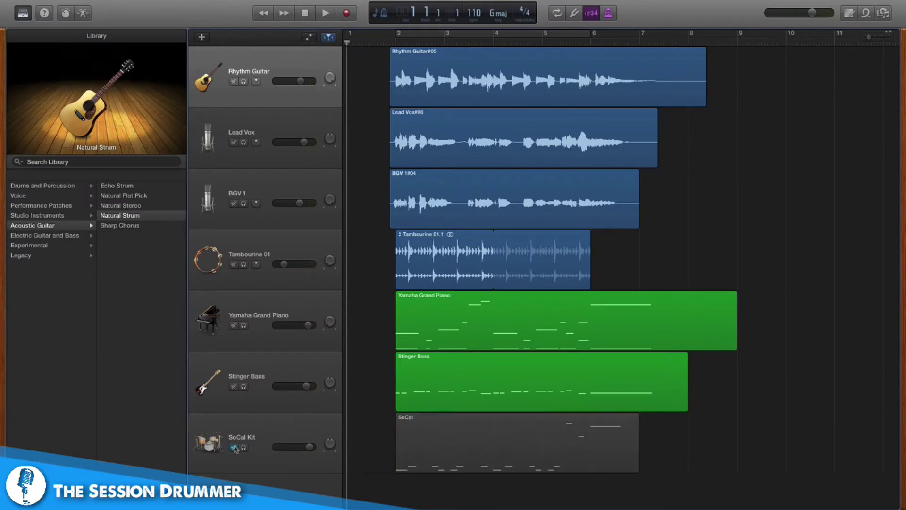
pyautogui.click(209, 42)
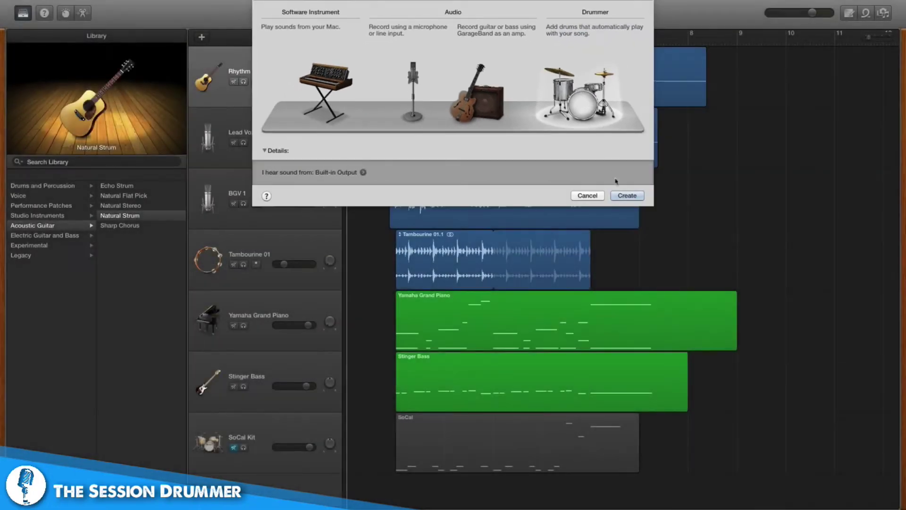
pyautogui.click(627, 197)
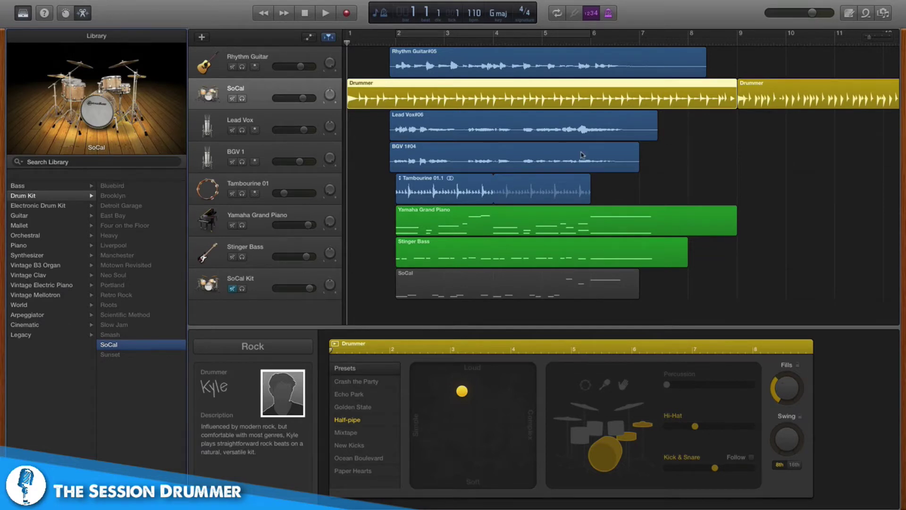
# - Delete the second Drummer region and fit the first one between bars 2 and 6
pyautogui.click(776, 96)
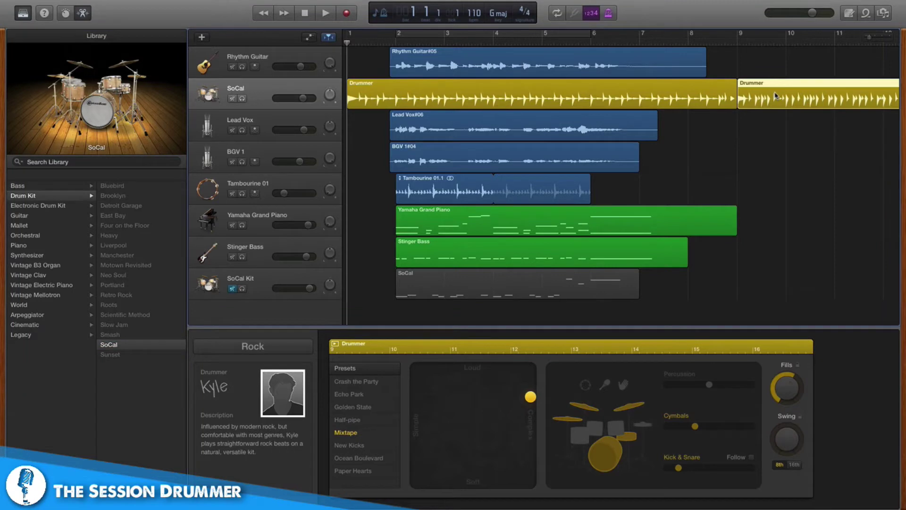
pyautogui.press('Delete')
pyautogui.moveTo(374, 94); pyautogui.dragTo(422, 94)
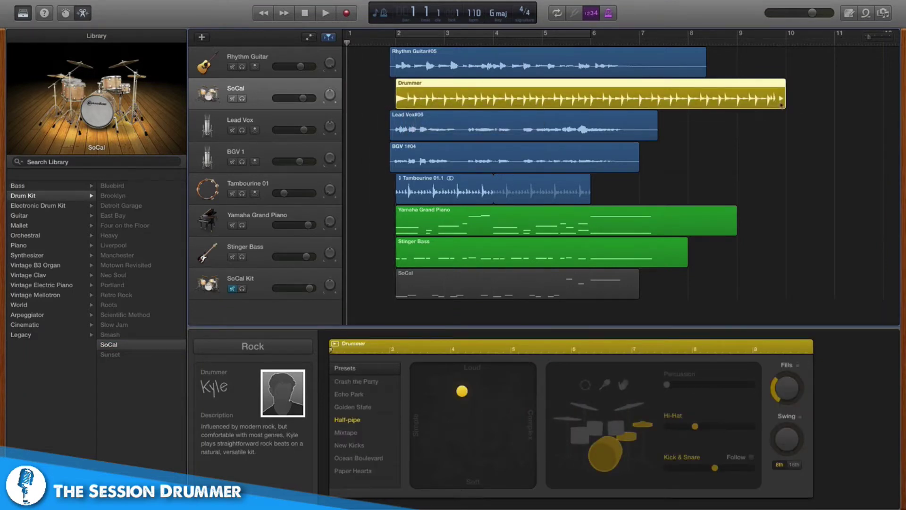
pyautogui.moveTo(783, 99); pyautogui.dragTo(591, 102)
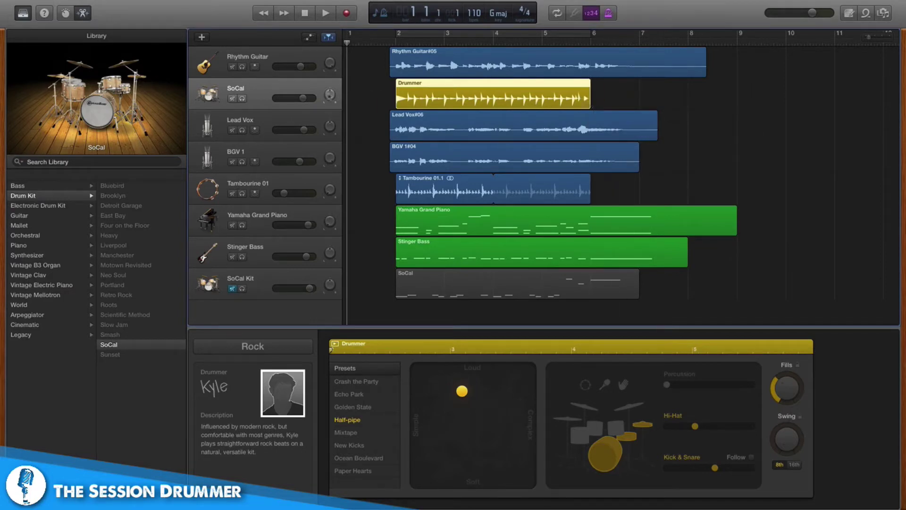
# - Place the drummer track below the SoCal Kit track and assign it the Songwriter drummer Darcy
pyautogui.moveTo(265, 102); pyautogui.dragTo(276, 294)
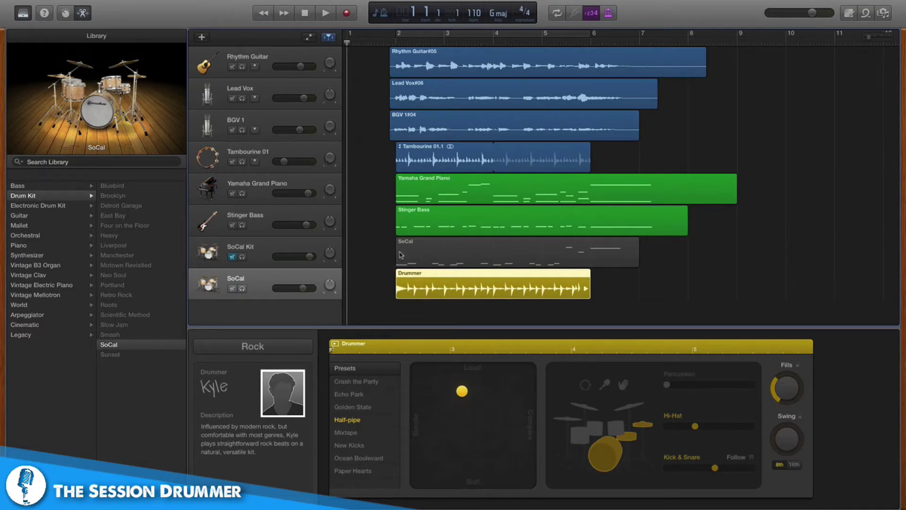
pyautogui.click(295, 351)
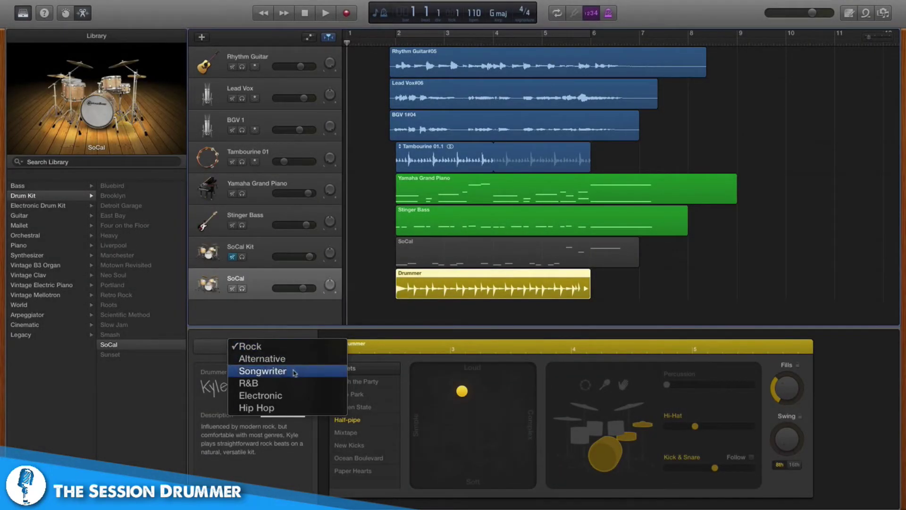
pyautogui.click(295, 373)
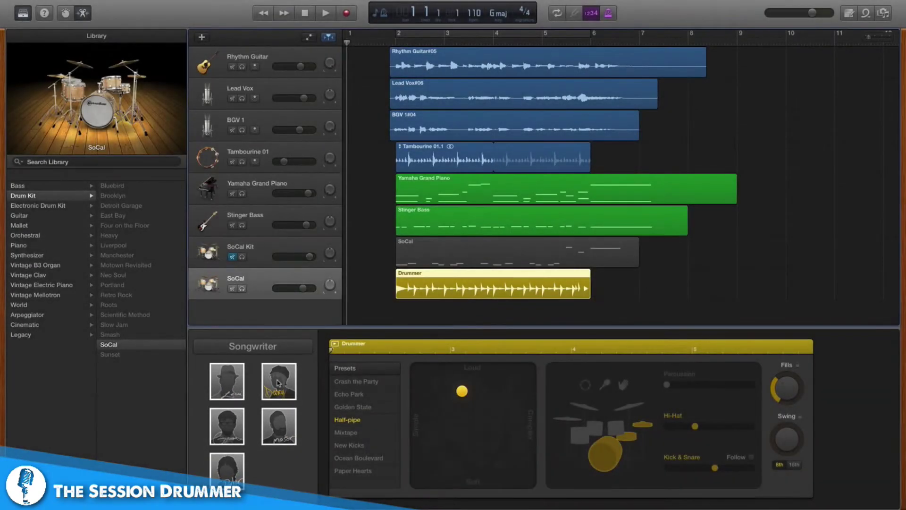
pyautogui.click(278, 383)
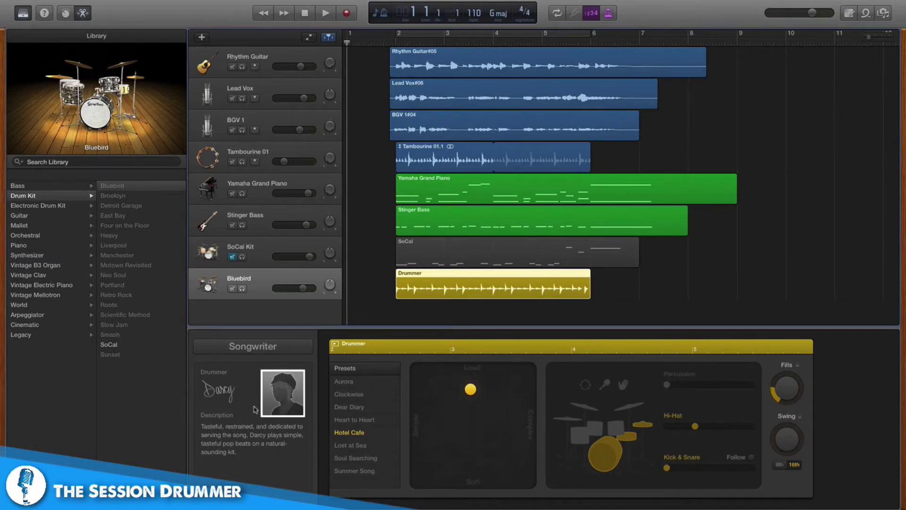
# - Enable cycling over bars 2 to 6 and play the song in a loop
pyautogui.press('c')
pyautogui.press('space')
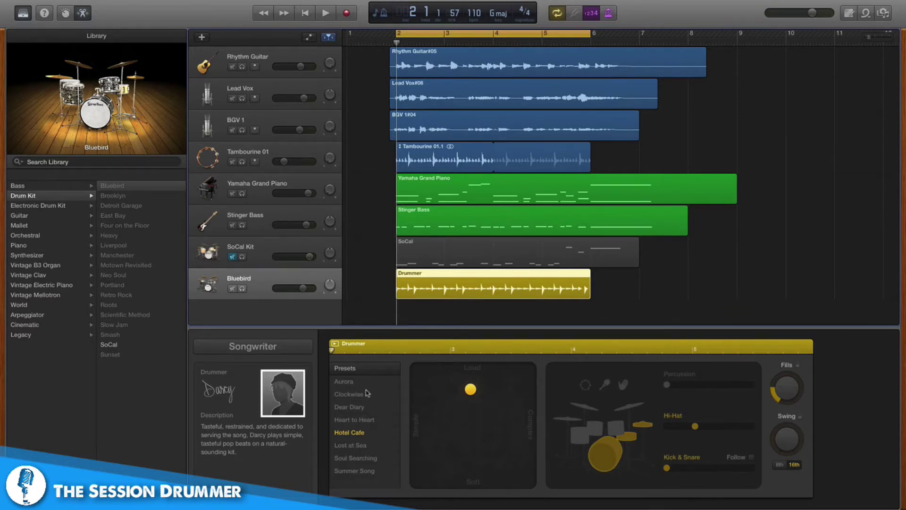
pyautogui.press('space')
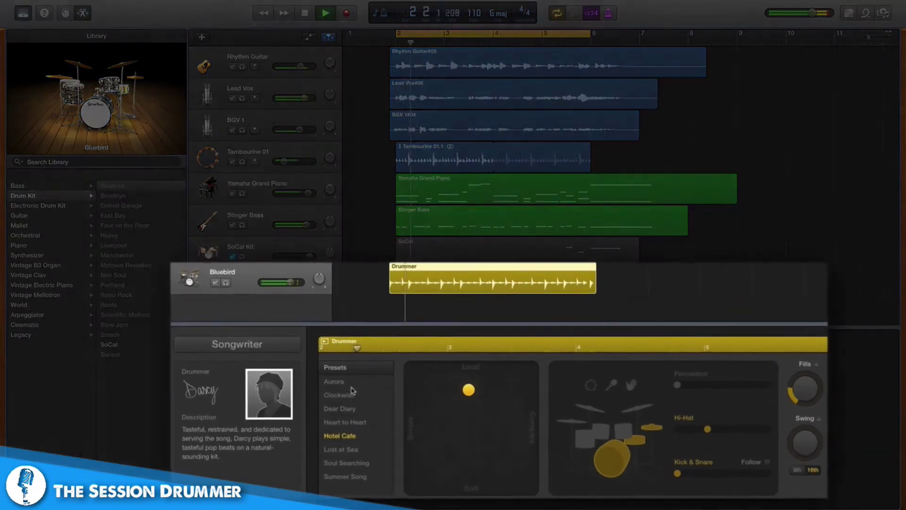
# - Apply the Aurora preset to the Drummer region and raise the Bluebird track's volume to +3.5 dB
pyautogui.click(360, 382)
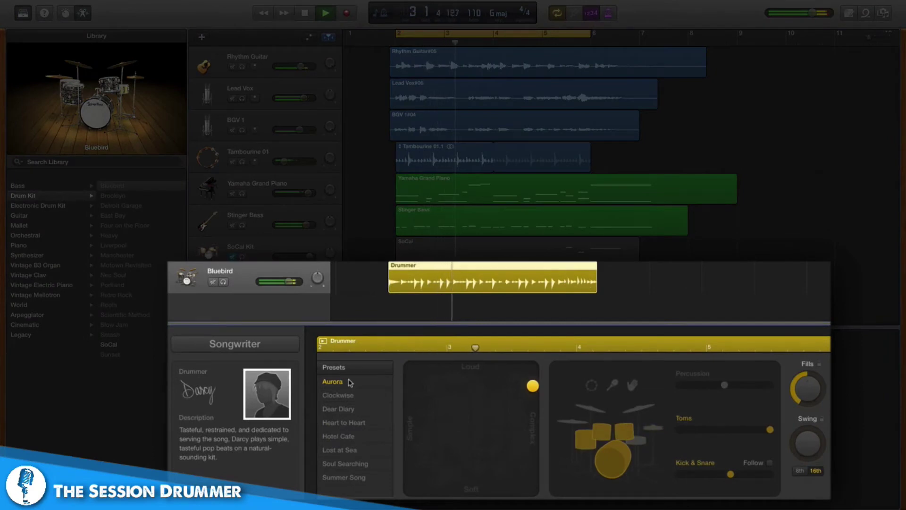
pyautogui.moveTo(289, 281); pyautogui.dragTo(294, 281)
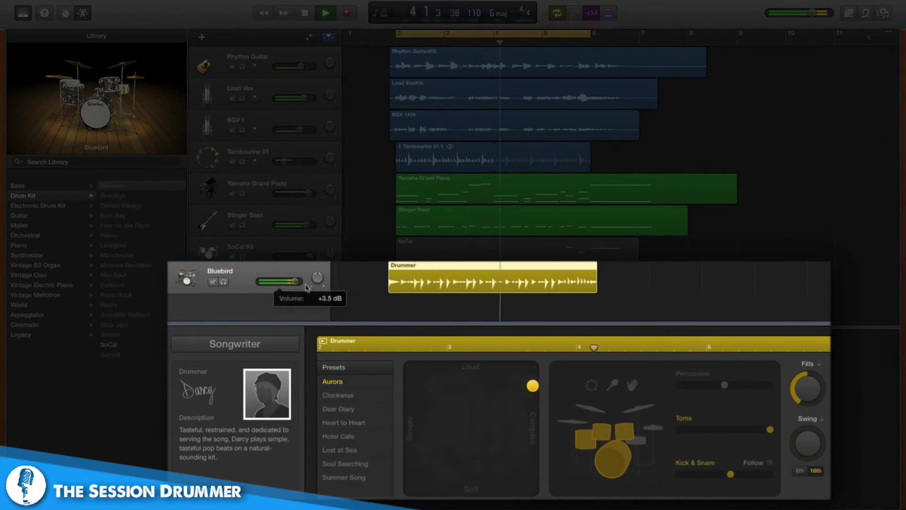
# - Audition the drummer presets Clockwise, Dear Diary, Heart to Heart, Hotel Cafe and Lost at Sea during playback
pyautogui.click(356, 397)
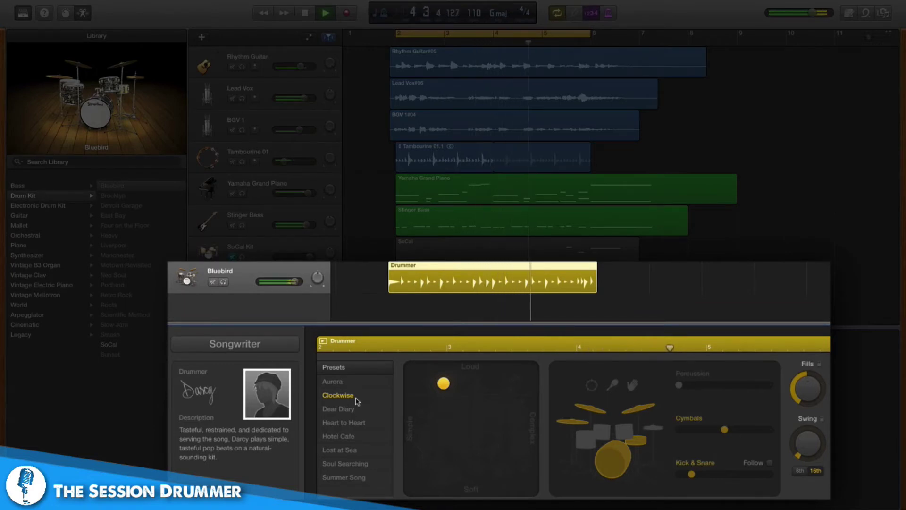
pyautogui.click(355, 413)
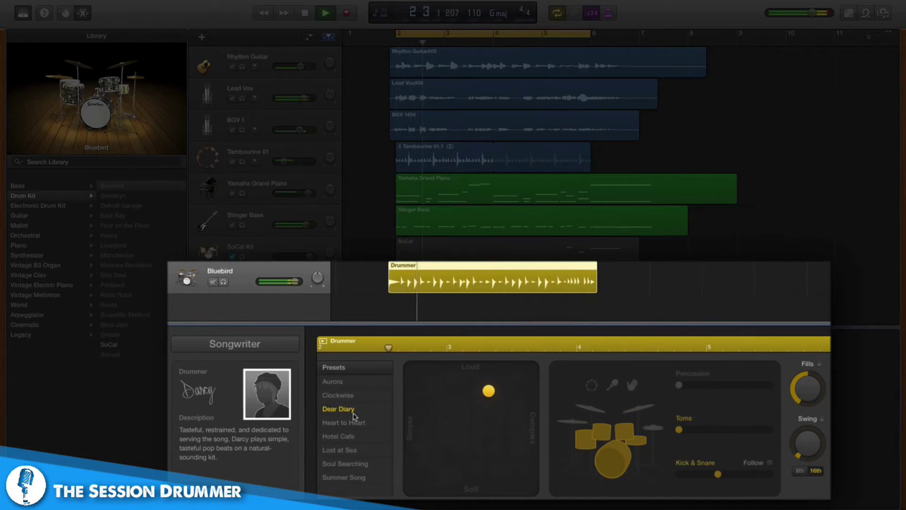
pyautogui.click(354, 423)
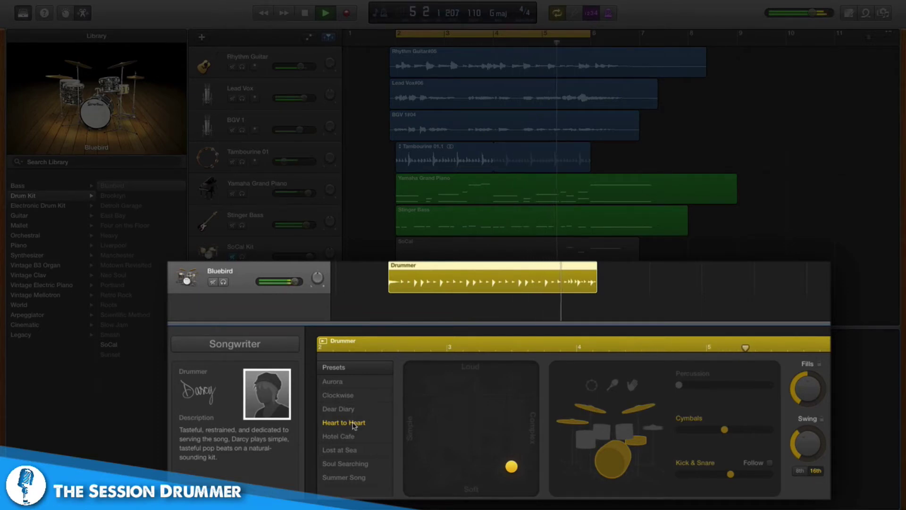
pyautogui.click(352, 437)
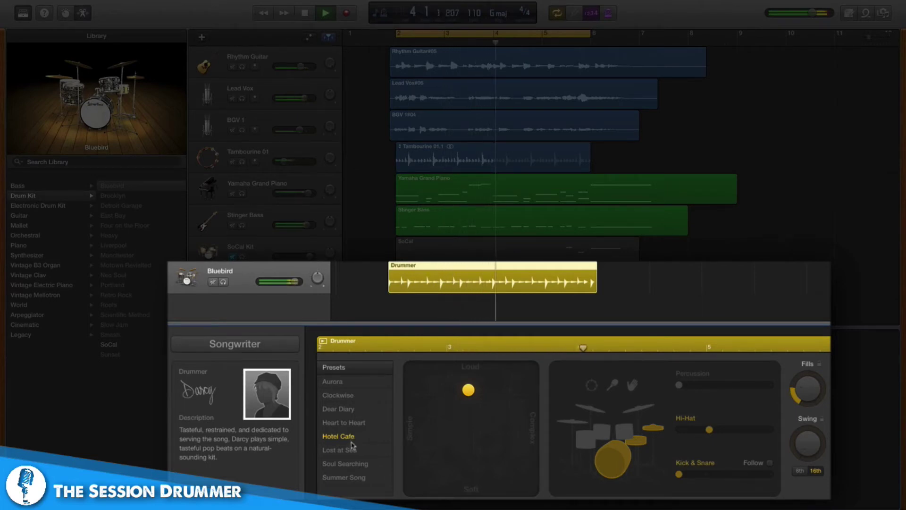
pyautogui.click(351, 450)
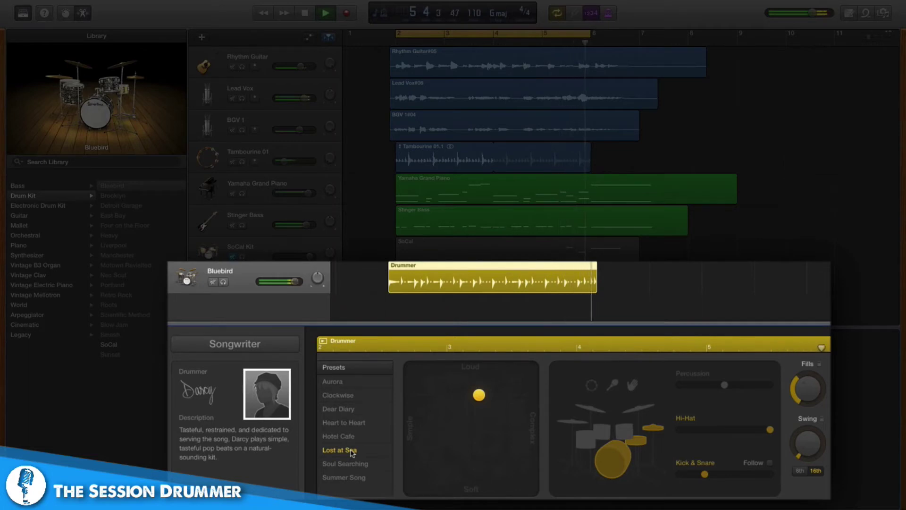
# - Solo the first Motown Revisited Kit track during playback with cycling turned off
pyautogui.press('c')
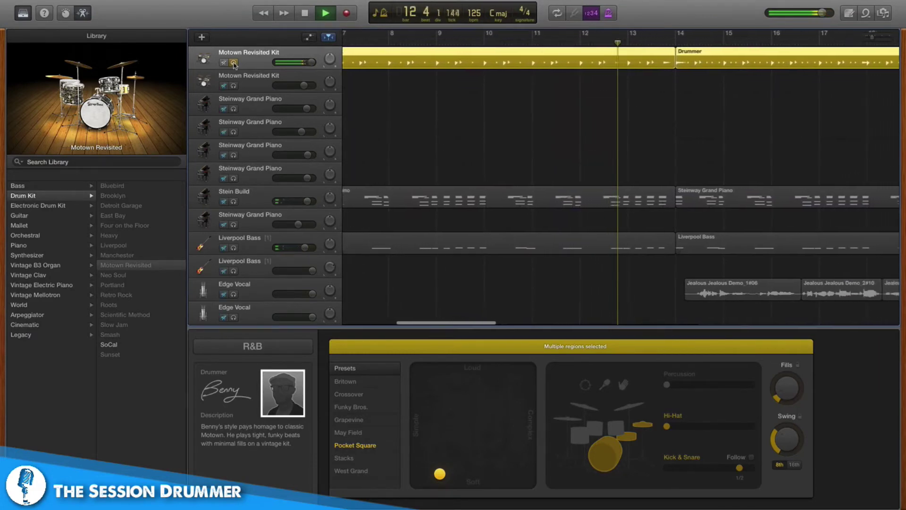
pyautogui.click(233, 63)
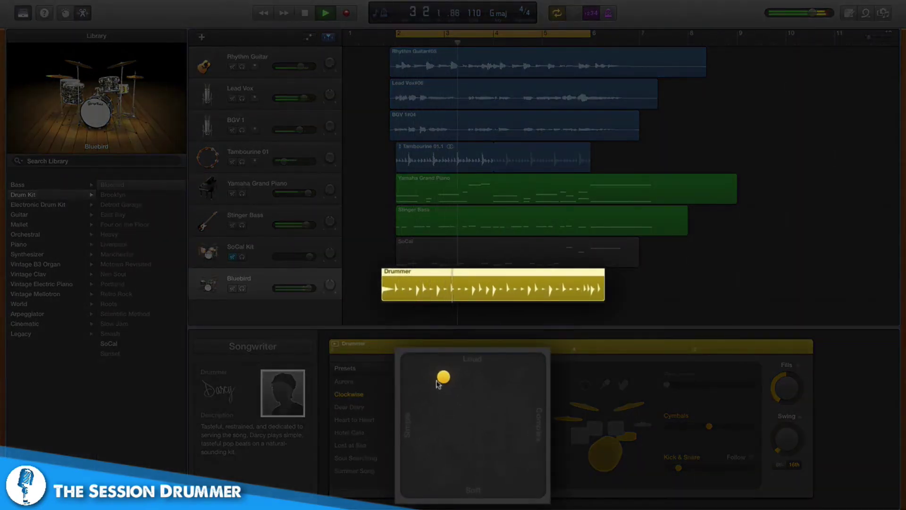
# - Try the Clockwise beat at the Loud, Soft and Complex edges of the XY pad, ending at the Simple edge
pyautogui.moveTo(440, 379); pyautogui.dragTo(467, 361)
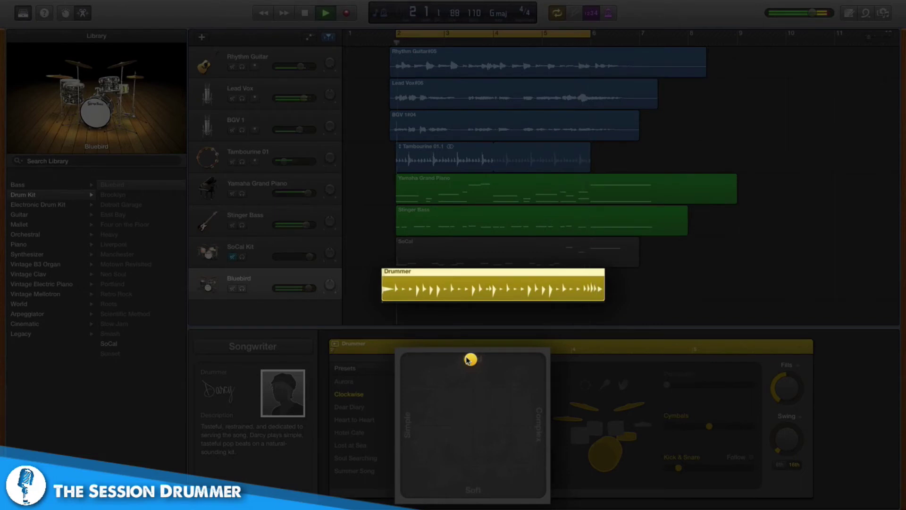
pyautogui.moveTo(467, 360); pyautogui.dragTo(471, 491)
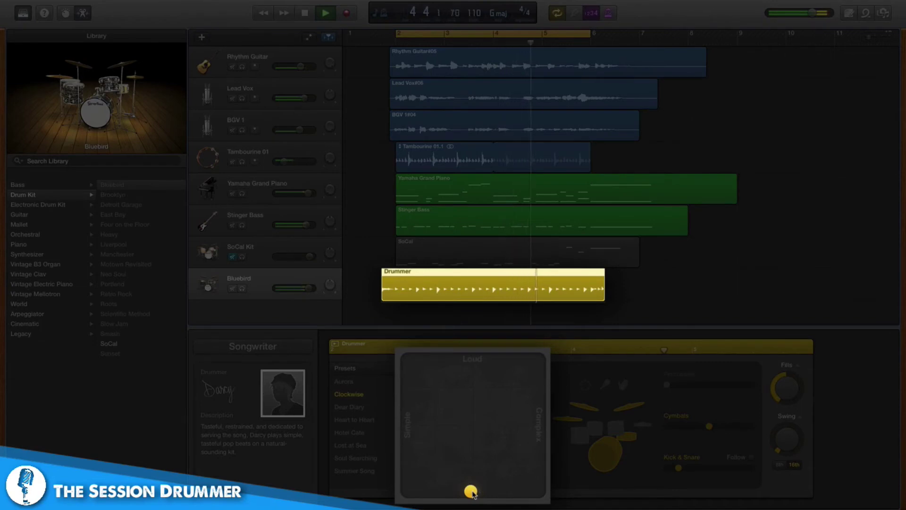
pyautogui.moveTo(474, 494); pyautogui.dragTo(548, 426)
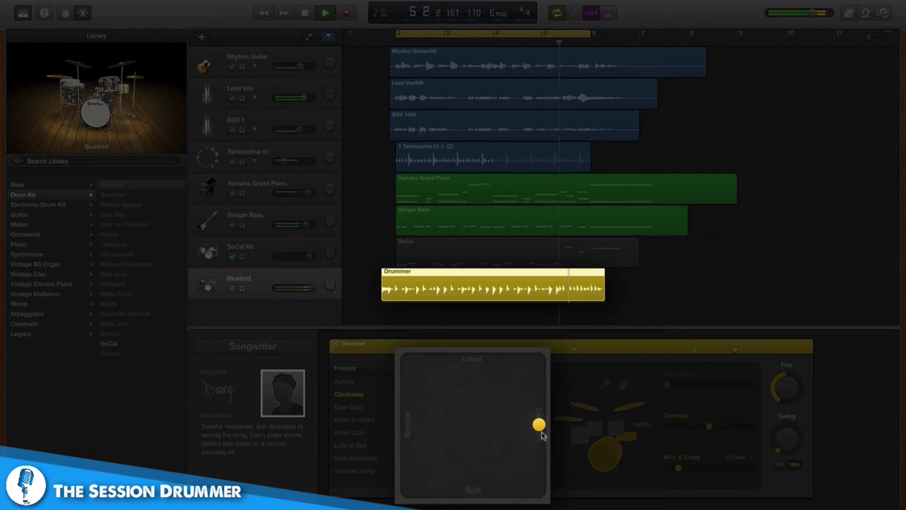
pyautogui.moveTo(539, 425); pyautogui.dragTo(407, 427)
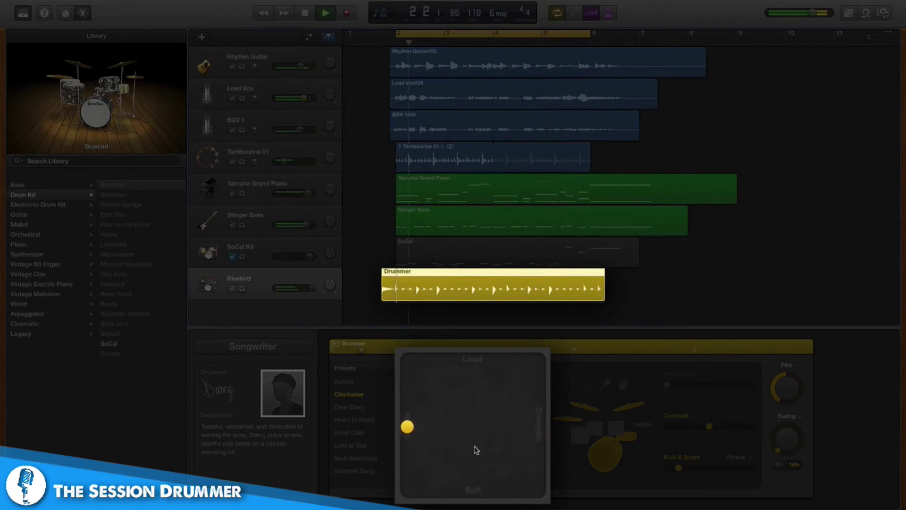